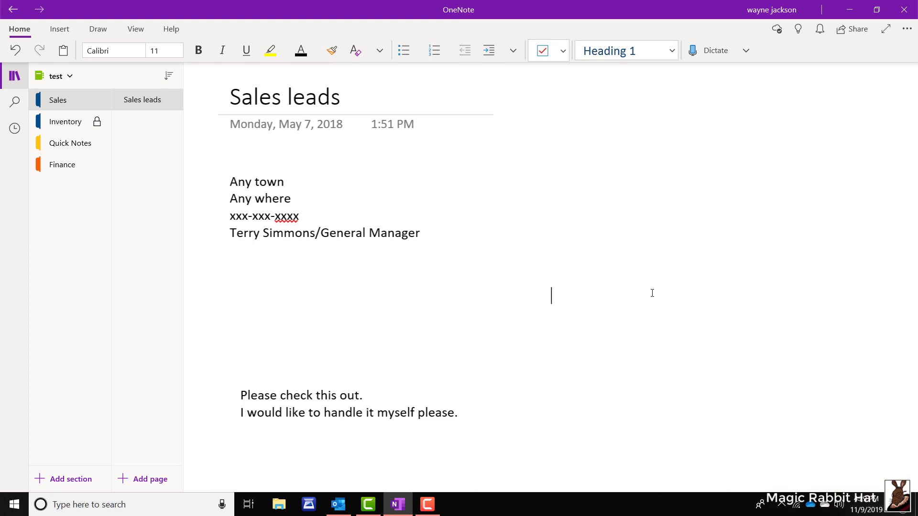
# Tag the Any town contact note on Sales leads with the Important star
pyautogui.click(231, 181)
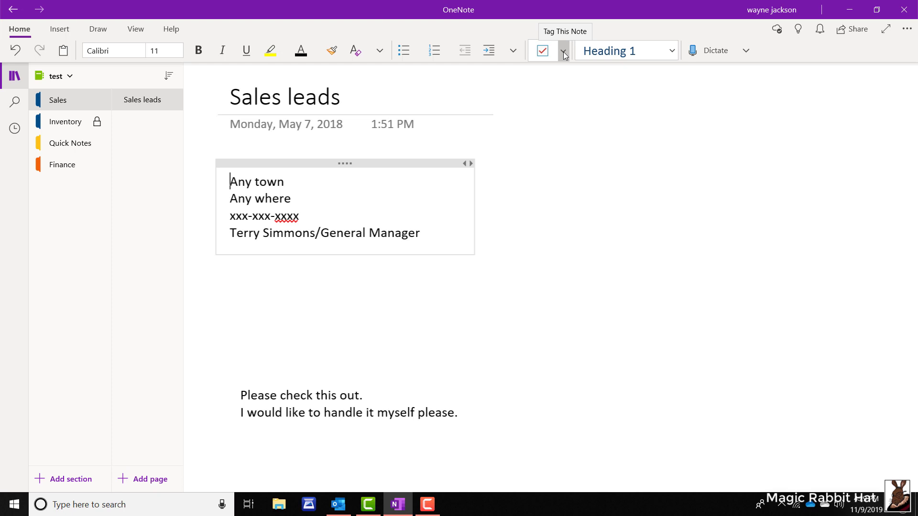
pyautogui.click(563, 51)
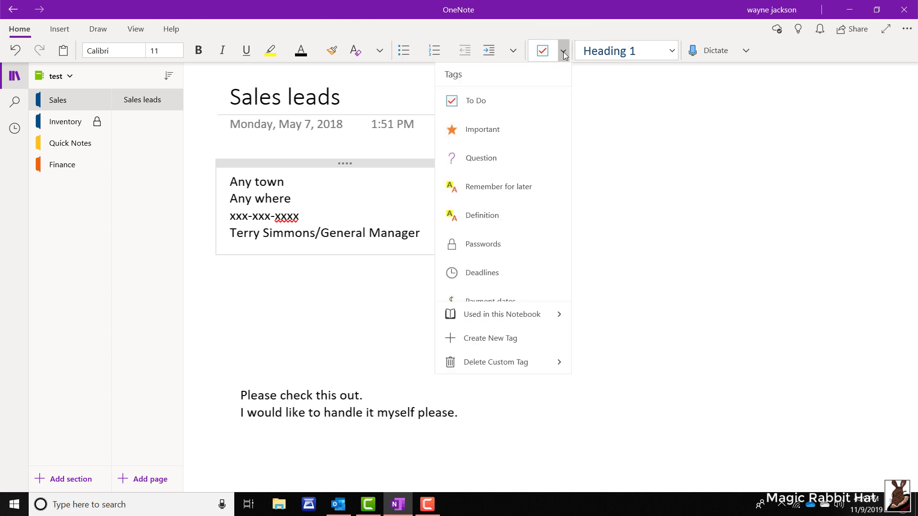
pyautogui.click(480, 133)
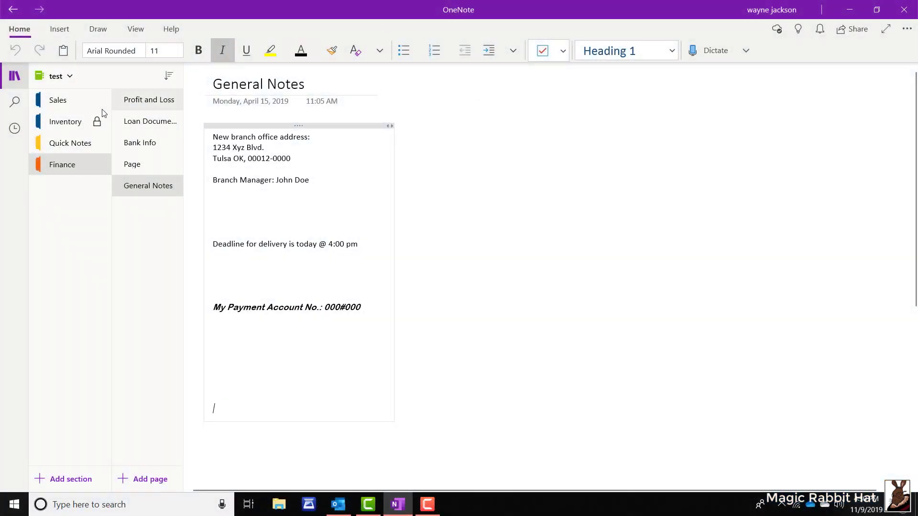
# Search all notebooks for 'important' and open the Any town result's Sales leads page
pyautogui.click(14, 103)
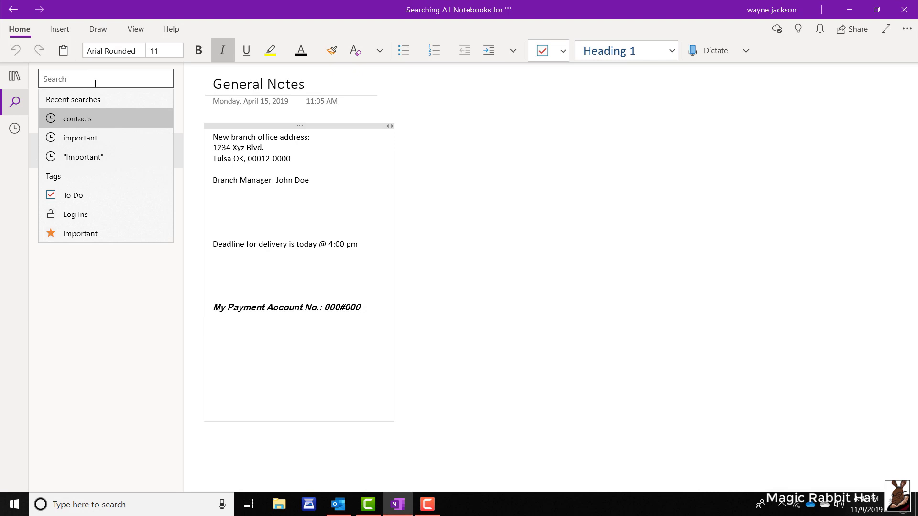
pyautogui.write('impo')
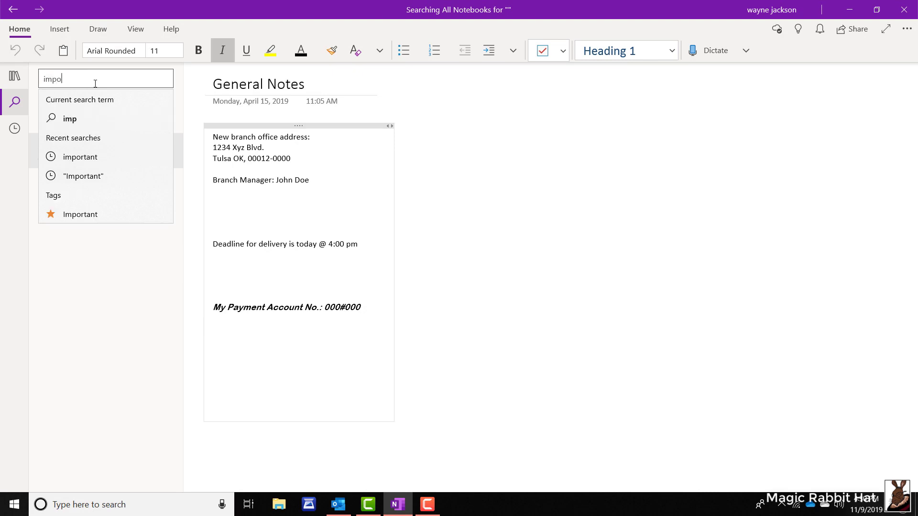
pyautogui.write('rtant')
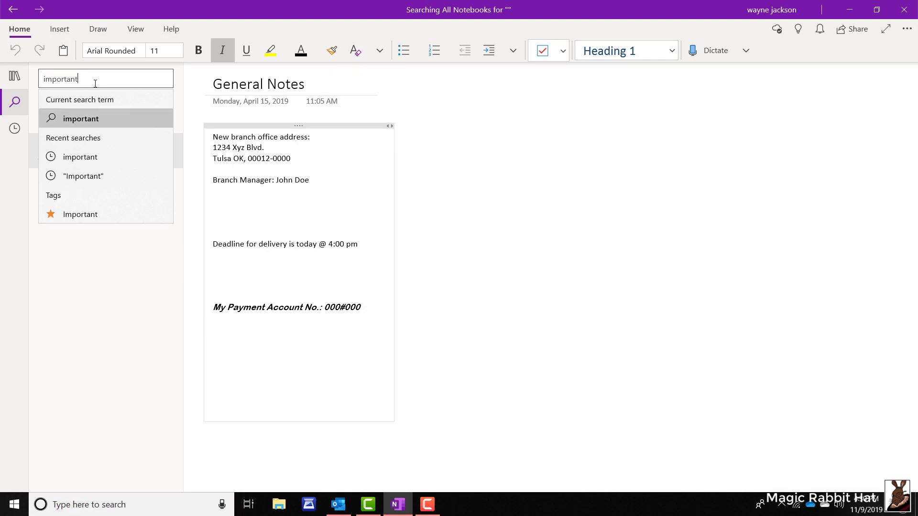
pyautogui.press('Return')
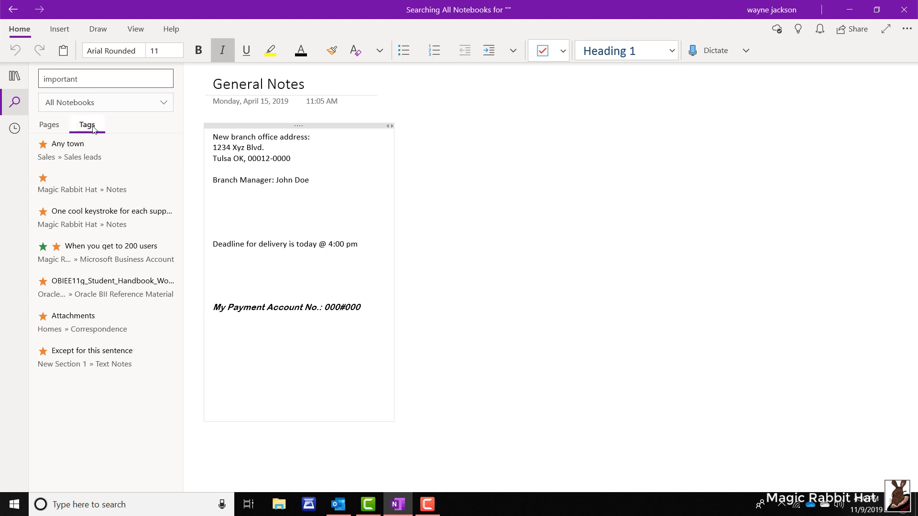
pyautogui.click(115, 149)
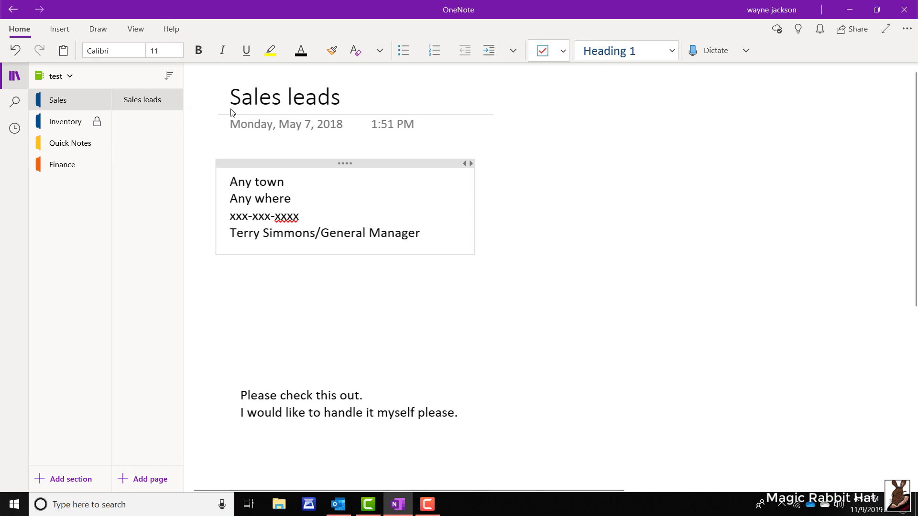
# Create a custom tag named 'Contacts' with the contact-card icon, then close the tag pane
pyautogui.click(563, 51)
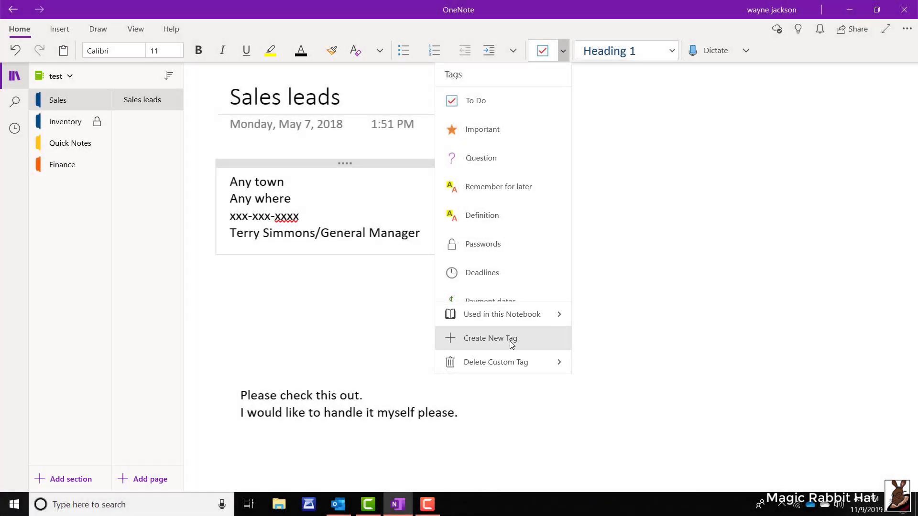
pyautogui.click(512, 340)
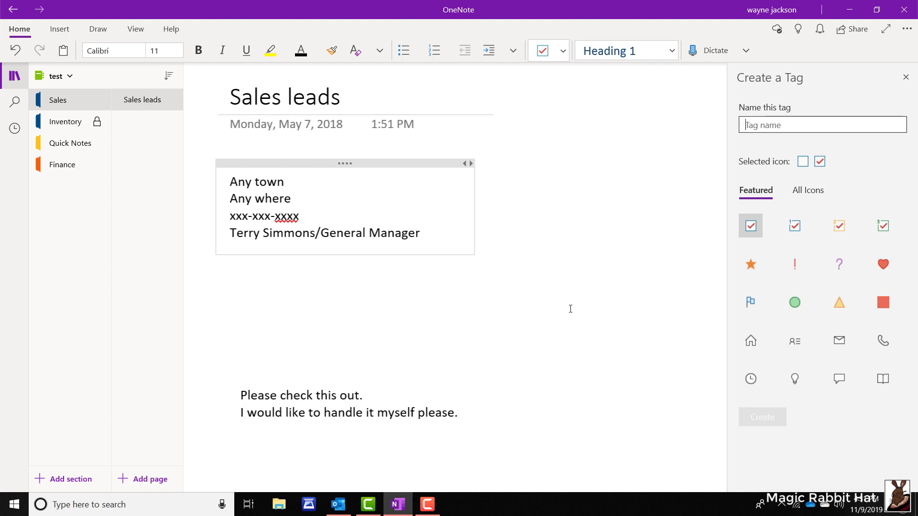
pyautogui.click(795, 343)
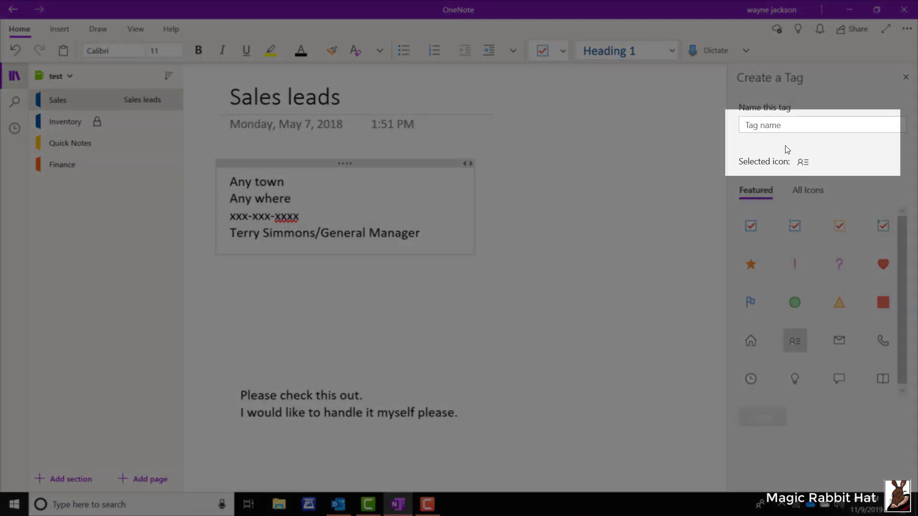
pyautogui.click(796, 122)
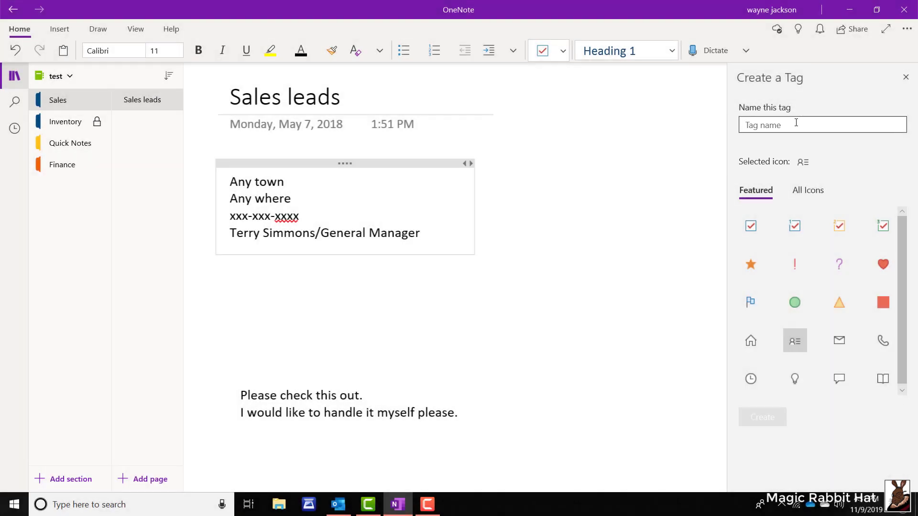
pyautogui.write('Contact')
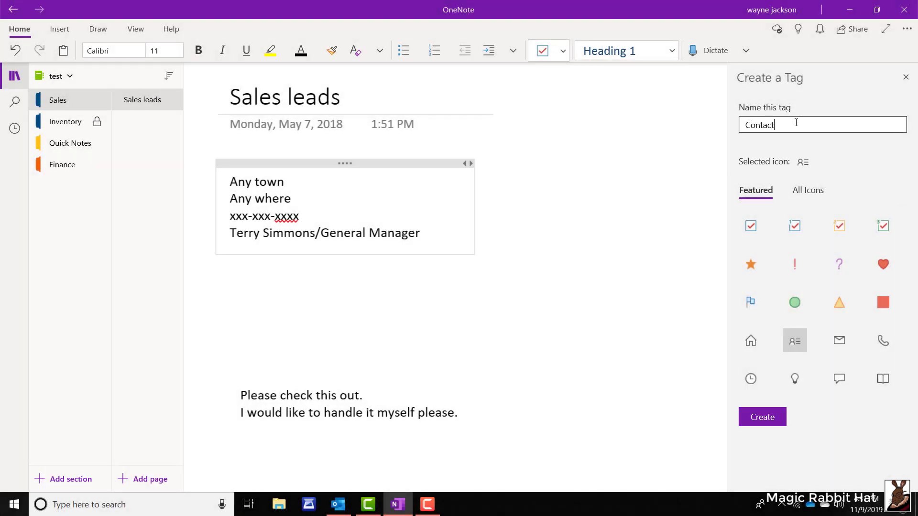
pyautogui.write('s')
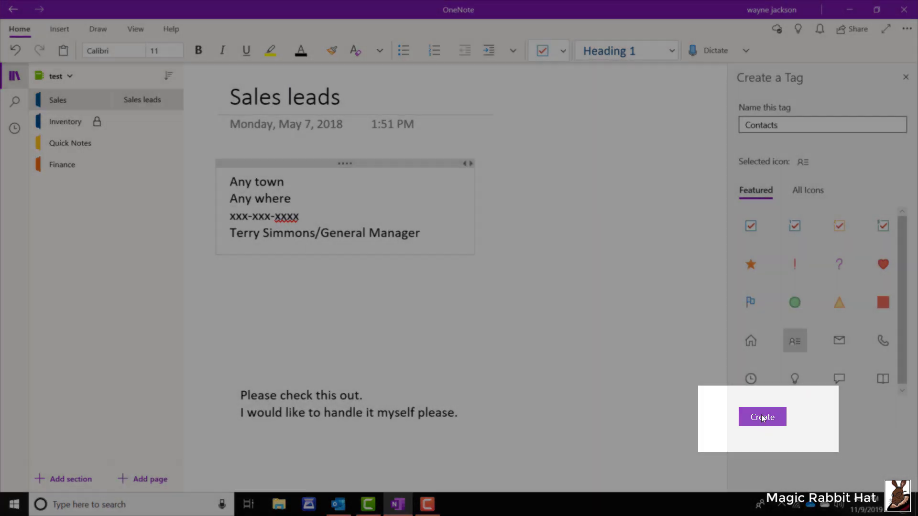
pyautogui.click(760, 414)
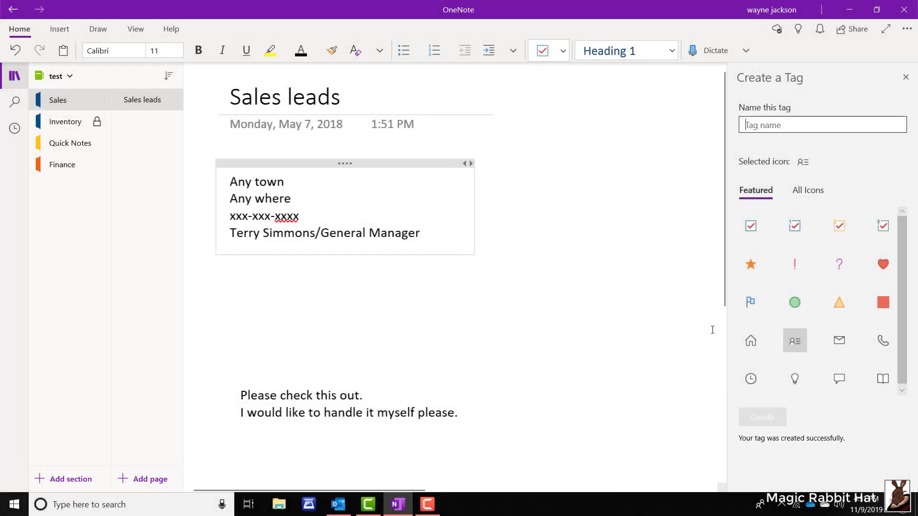
pyautogui.click(906, 77)
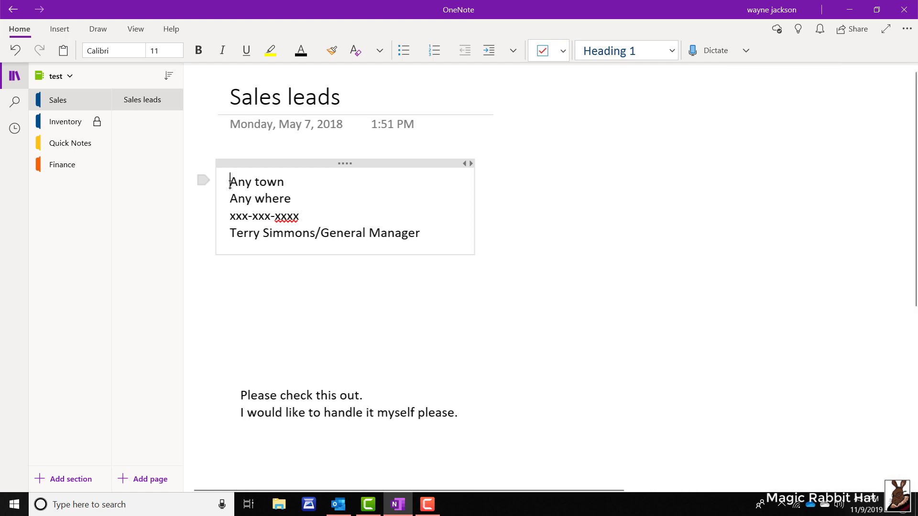
# Scroll through the tags gallery to find the new Contacts tag
pyautogui.click(563, 53)
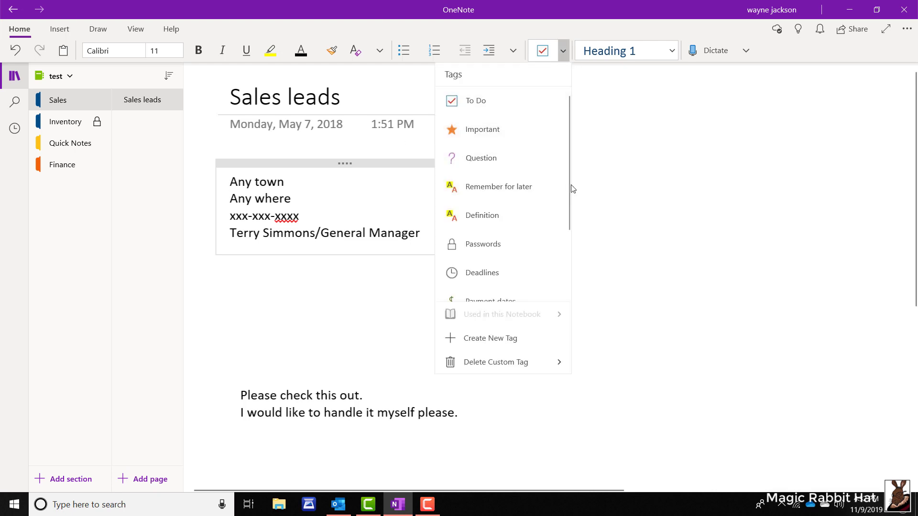
pyautogui.moveTo(566, 193); pyautogui.dragTo(577, 244)
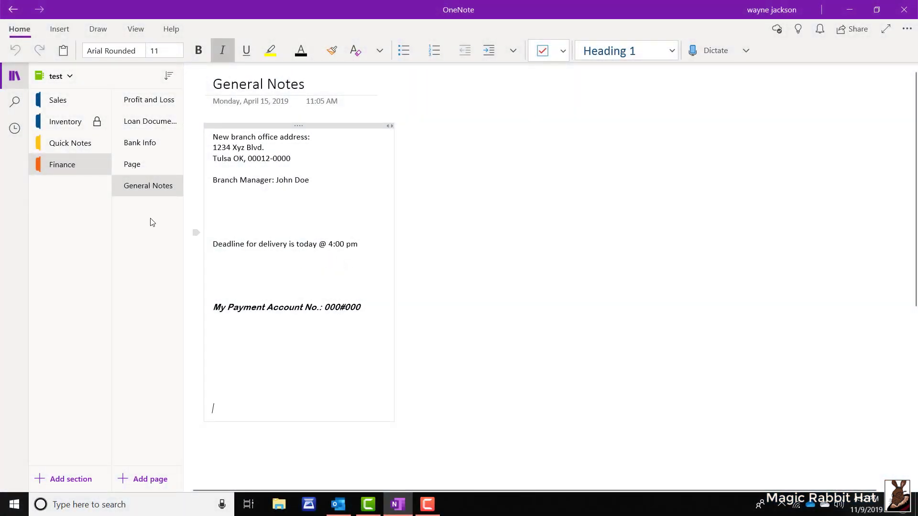
# Search for 'Contacts' and open the tagged Any town entry on Sales leads
pyautogui.click(16, 103)
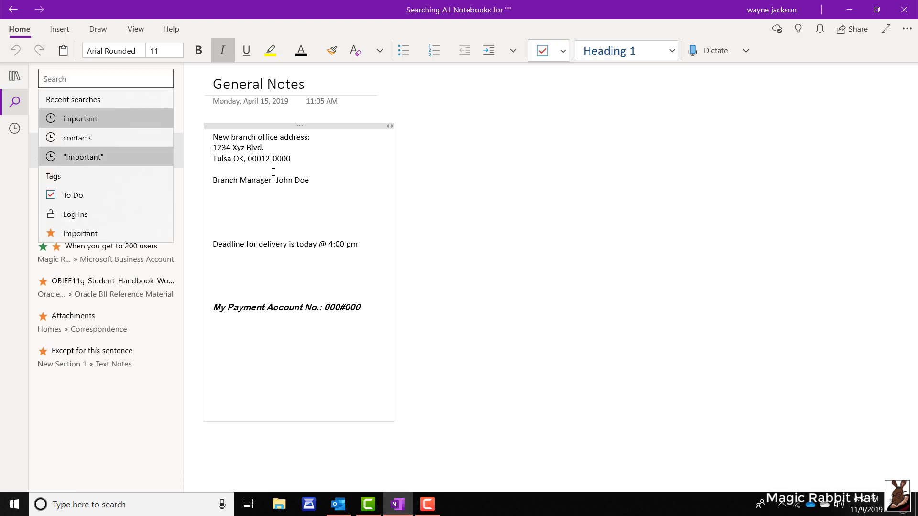
pyautogui.click(457, 165)
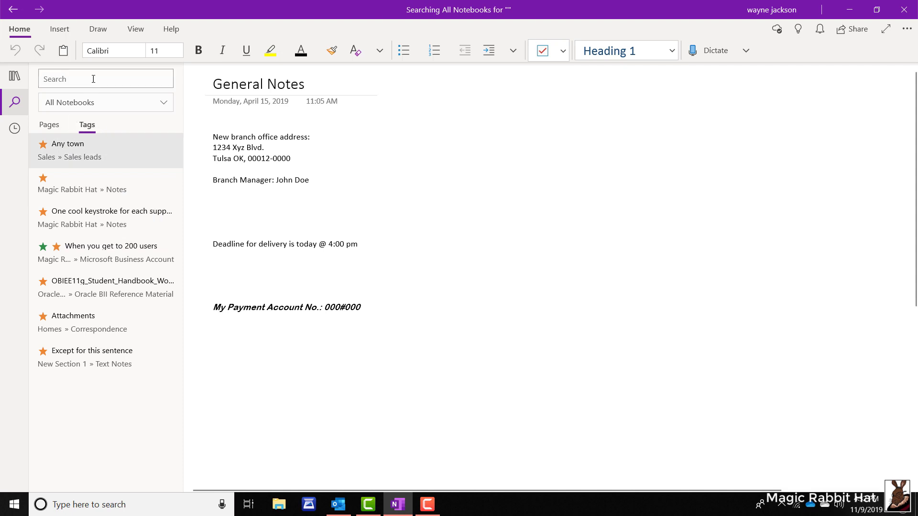
pyautogui.click(137, 72)
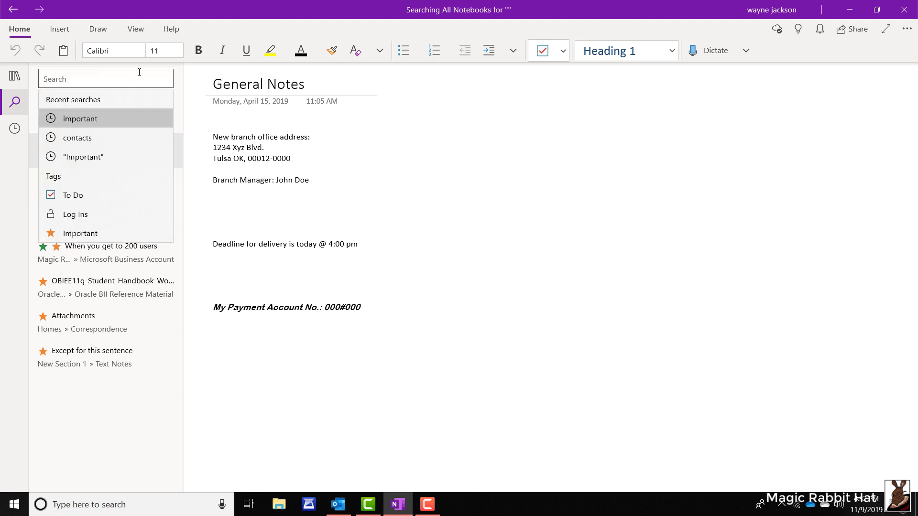
pyautogui.write('Co')
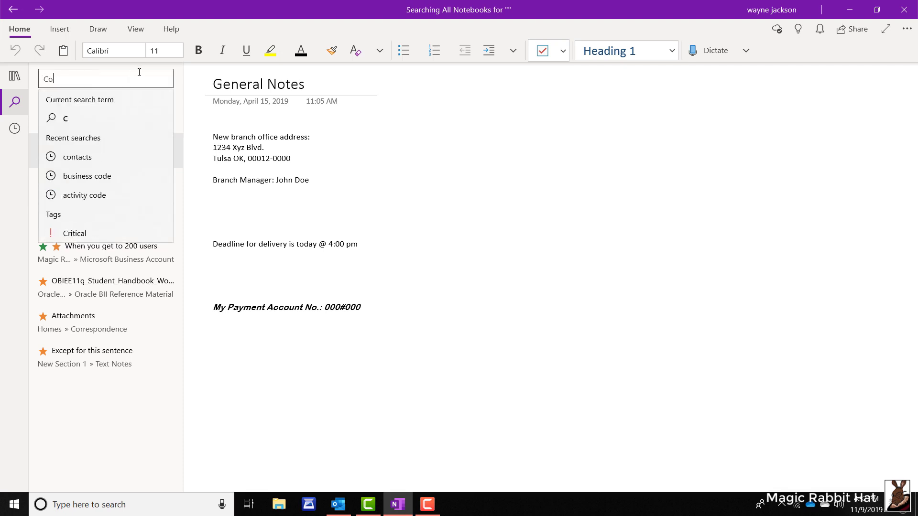
pyautogui.write('ntacts')
pyautogui.press('Return')
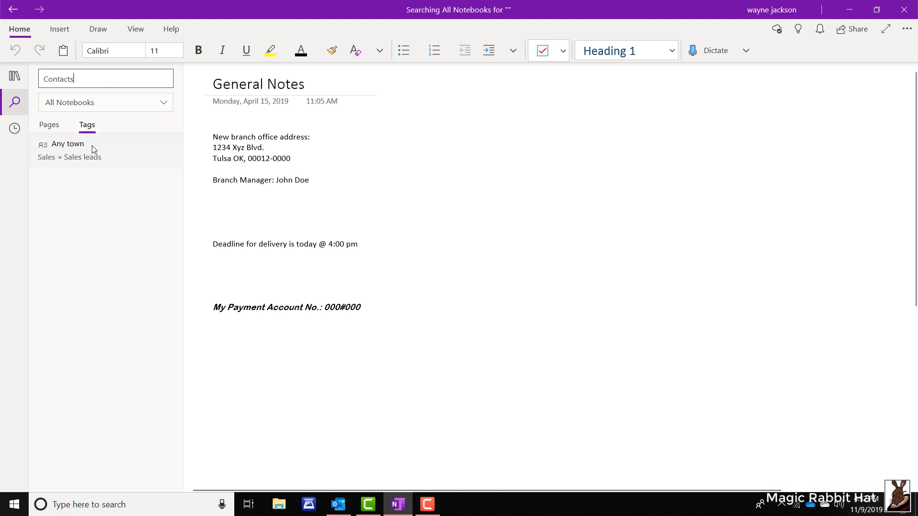
pyautogui.click(117, 147)
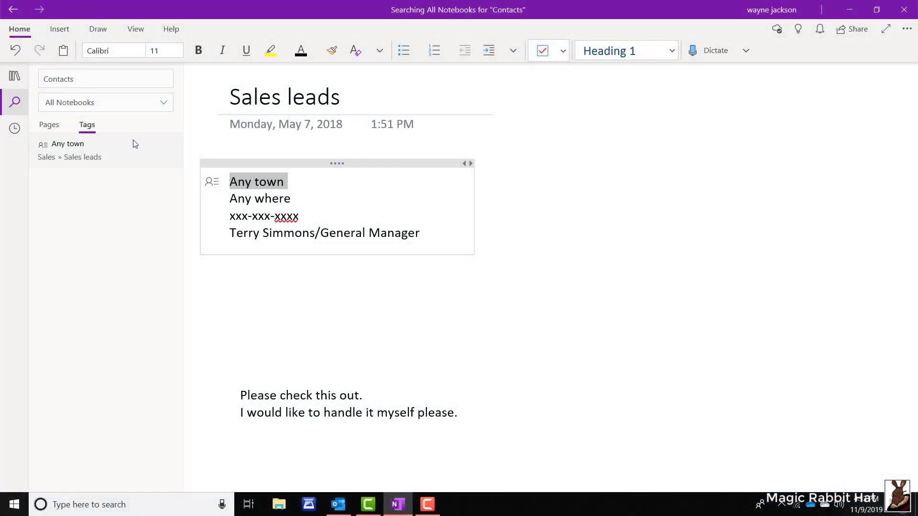
# Remove the Contacts tag through Delete Custom Tag and confirm with Yes
pyautogui.click(565, 51)
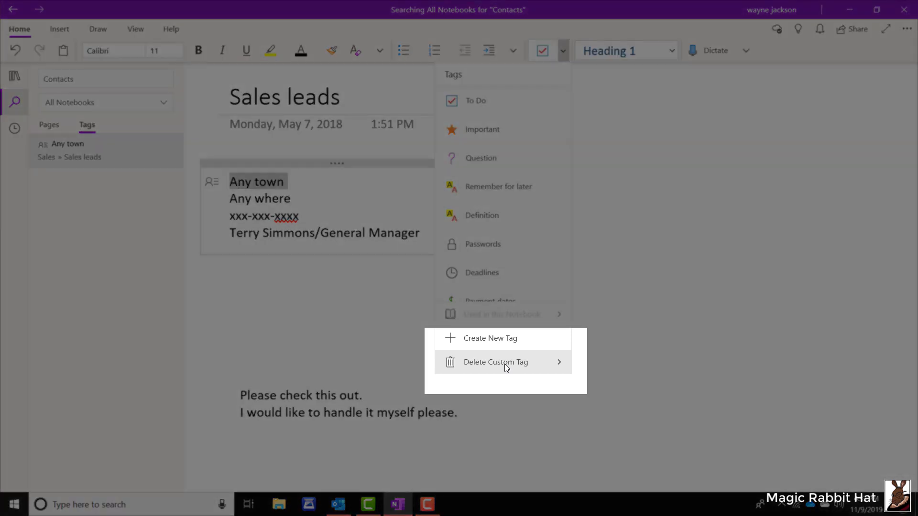
pyautogui.click(506, 367)
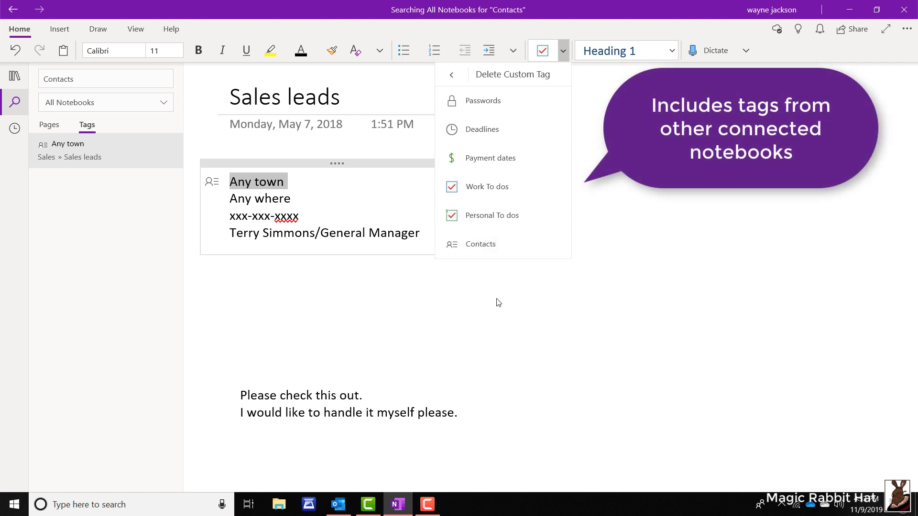
pyautogui.click(498, 245)
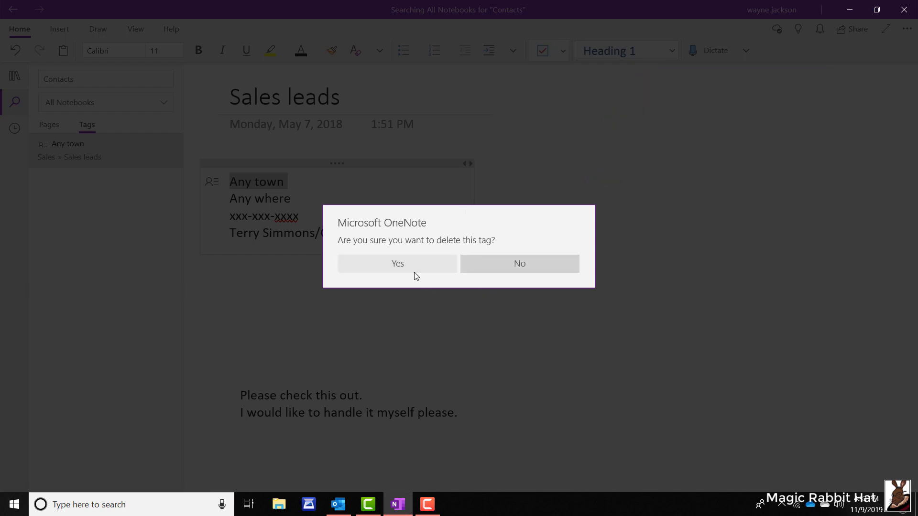
pyautogui.click(402, 265)
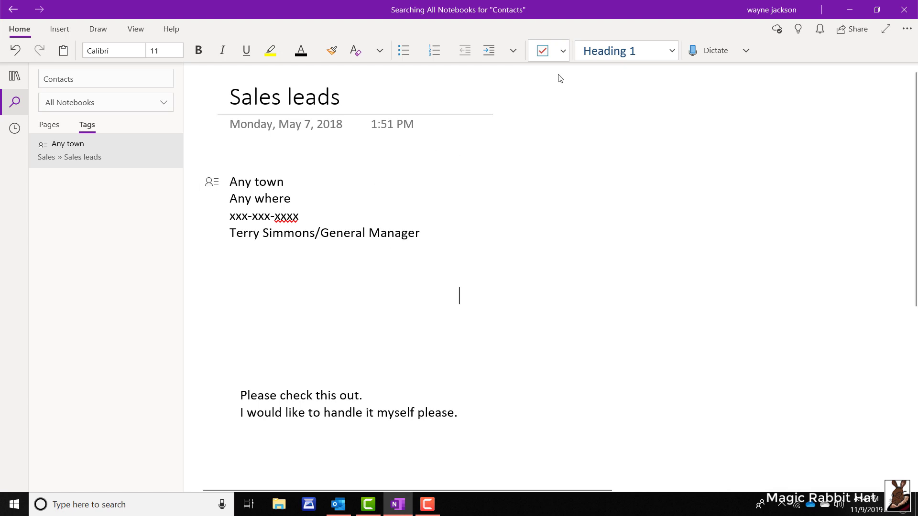
# Show the tags Used in this Notebook, where Contacts still appears
pyautogui.click(563, 52)
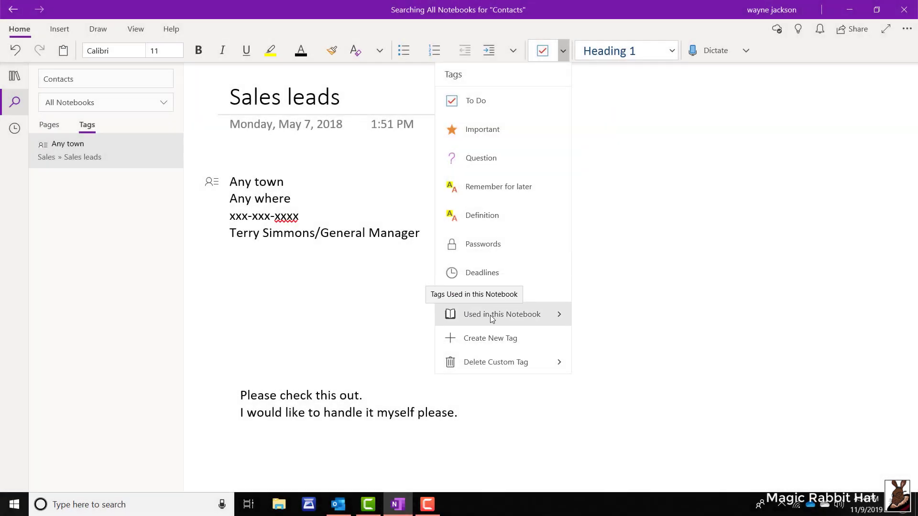
pyautogui.click(492, 317)
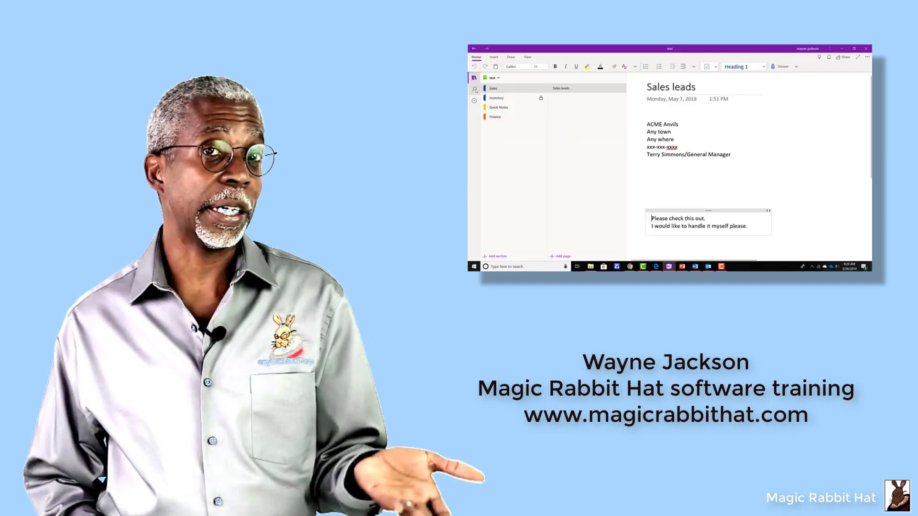
# Search for 'deadlines' and open the Deadline for delivery note on the Finance Page
pyautogui.click(474, 89)
pyautogui.write('deadlines')
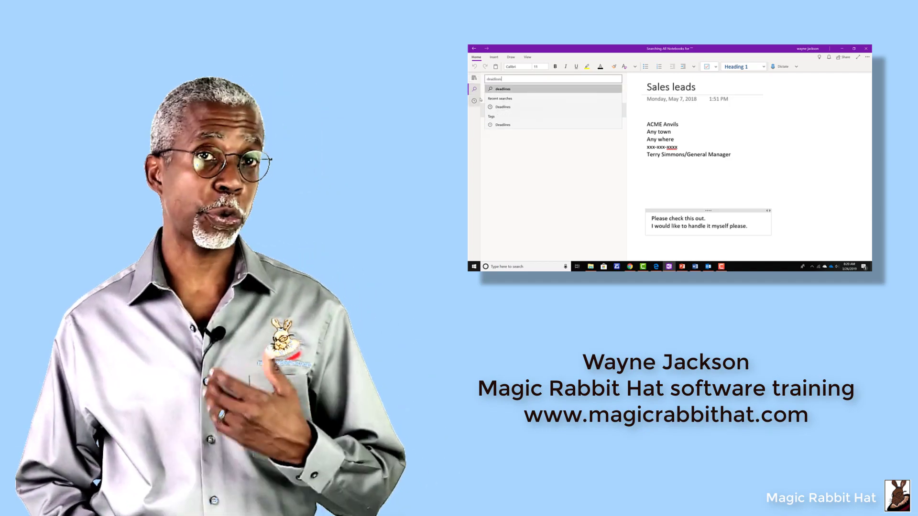
pyautogui.click(507, 124)
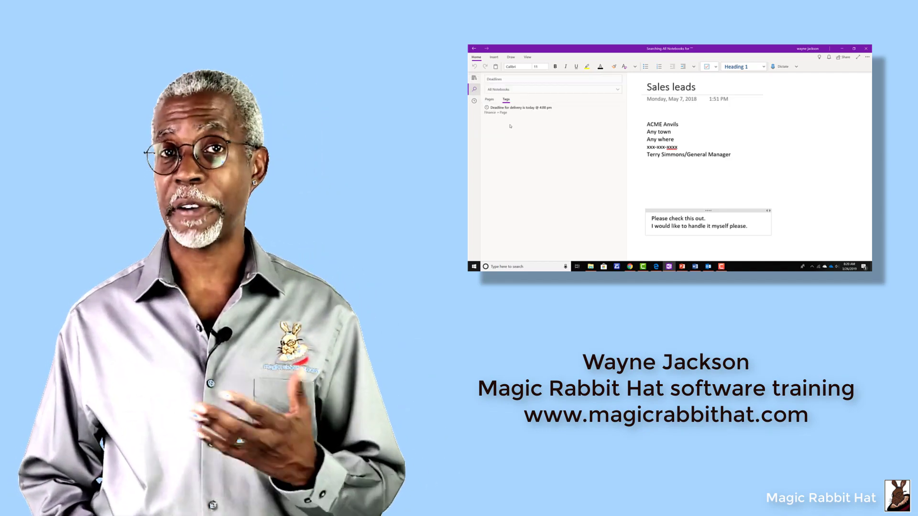
pyautogui.click(527, 108)
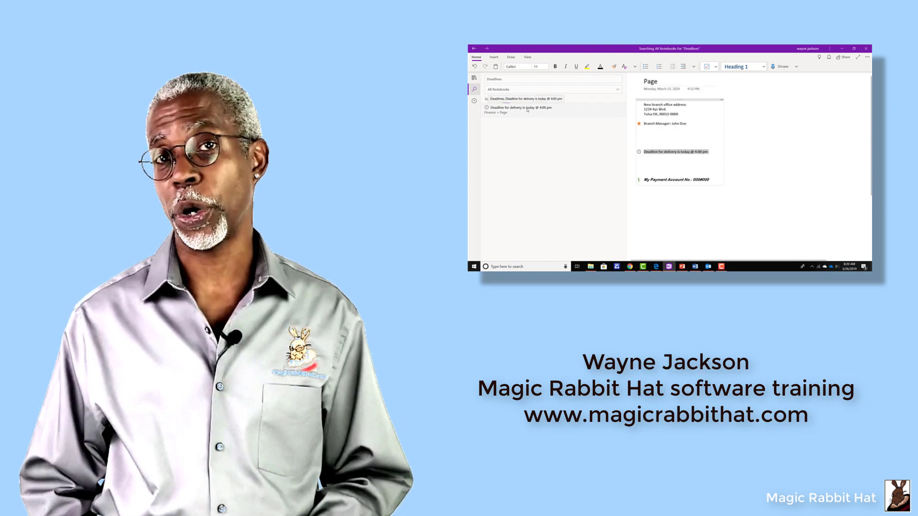